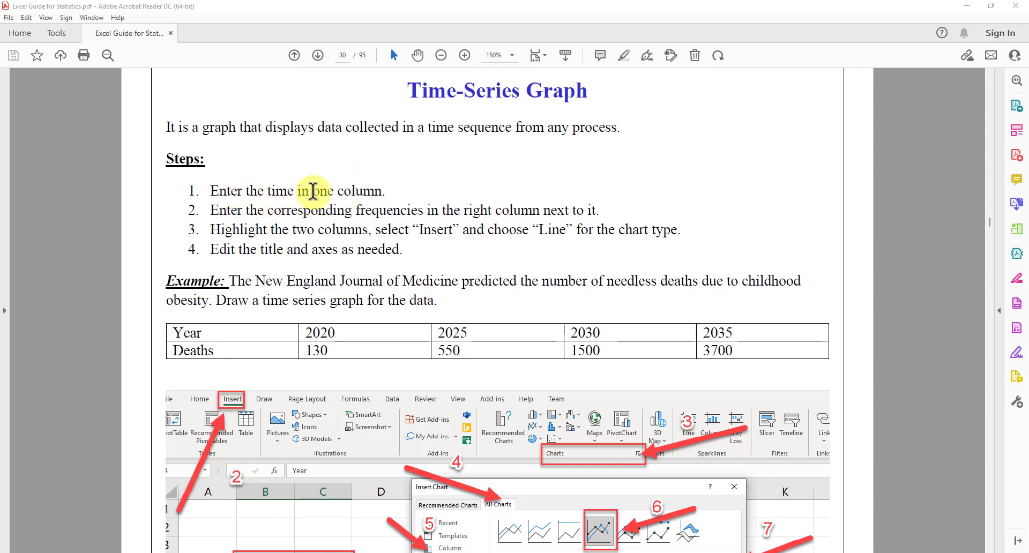
Highlight and clear the 'Enter the time in one column' step, then scroll down page 30
{"action": "left_click_drag", "start_coordinate": [210, 190], "coordinate": [394, 193]}
{"action": "left_click", "coordinate": [393, 193]}
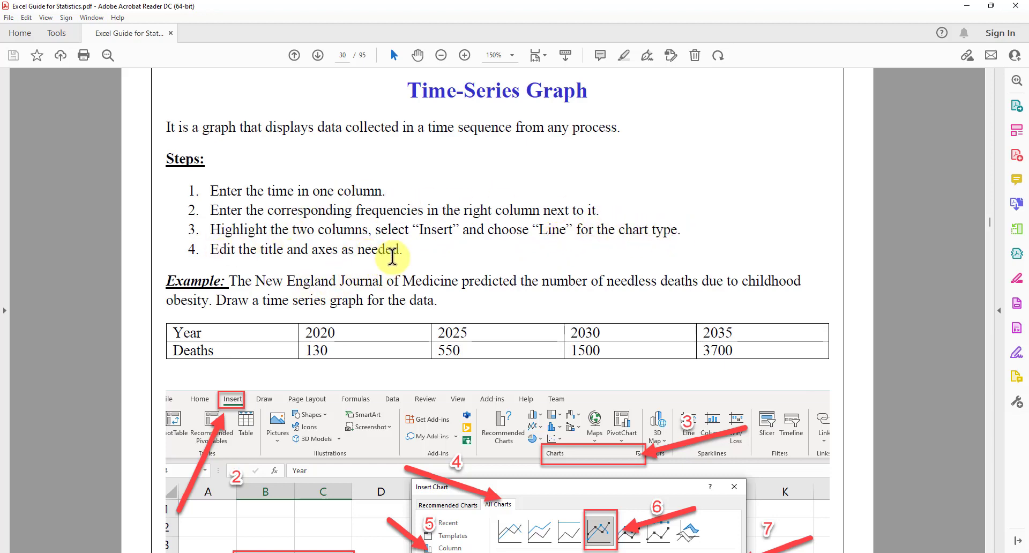
{"action": "scroll", "coordinate": [351, 301], "scroll_direction": "down", "scroll_amount": 2}
{"action": "scroll", "coordinate": [353, 305], "scroll_direction": "down", "scroll_amount": 2}
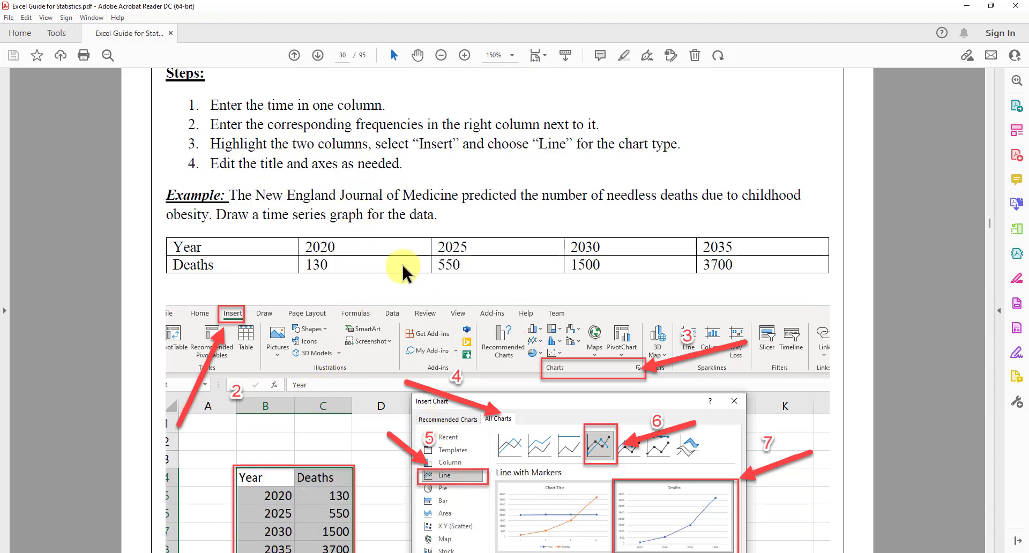
{"action": "scroll", "coordinate": [375, 241], "scroll_direction": "down", "scroll_amount": 1}
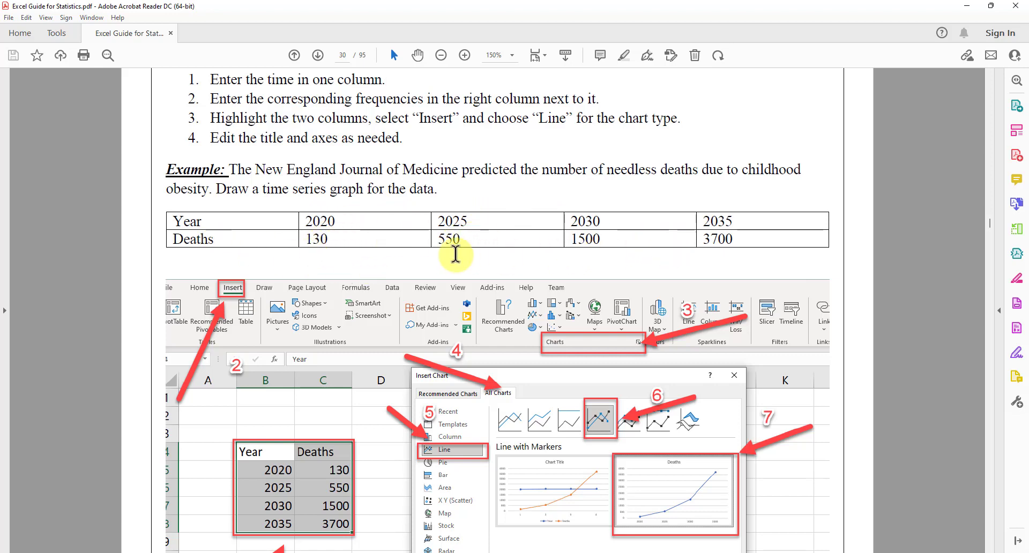
Highlight the 'Draw a time series graph' sentence, then continue to the eight-step Insert Chart screenshot
{"action": "left_click_drag", "start_coordinate": [211, 187], "coordinate": [450, 194]}
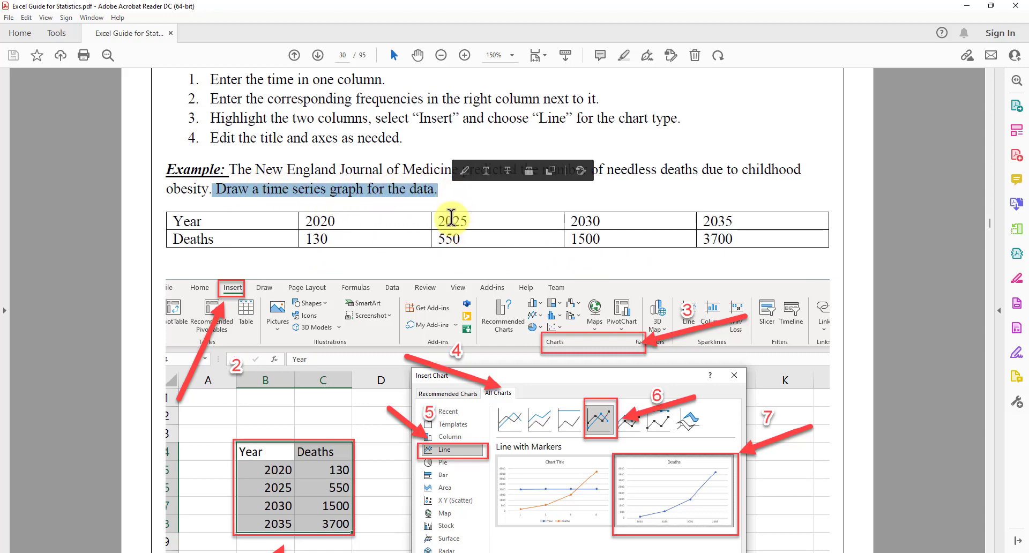
{"action": "left_click", "coordinate": [455, 218]}
{"action": "scroll", "coordinate": [456, 219], "scroll_direction": "down", "scroll_amount": 1}
{"action": "scroll", "coordinate": [199, 194], "scroll_direction": "down", "scroll_amount": 1}
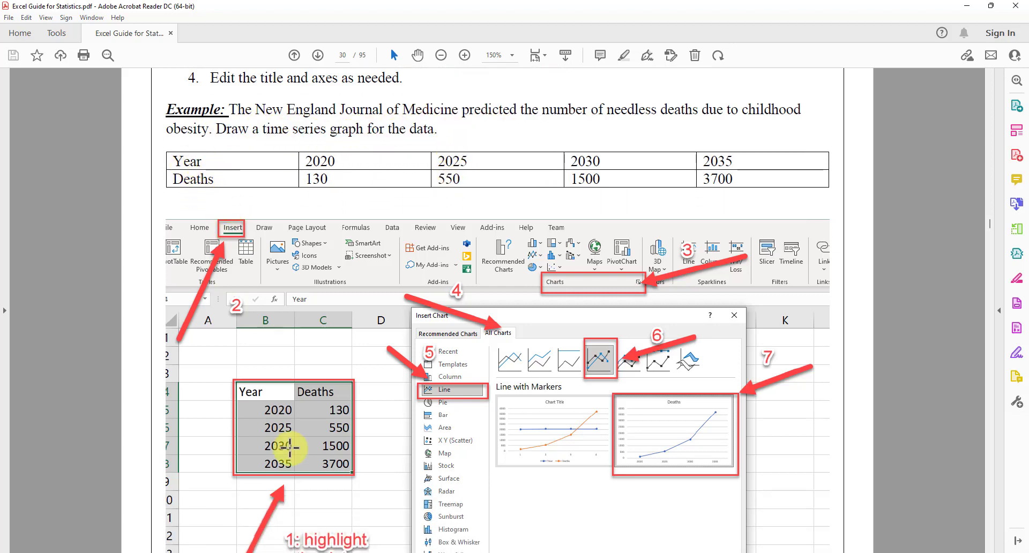
{"action": "scroll", "coordinate": [354, 369], "scroll_direction": "down", "scroll_amount": 1}
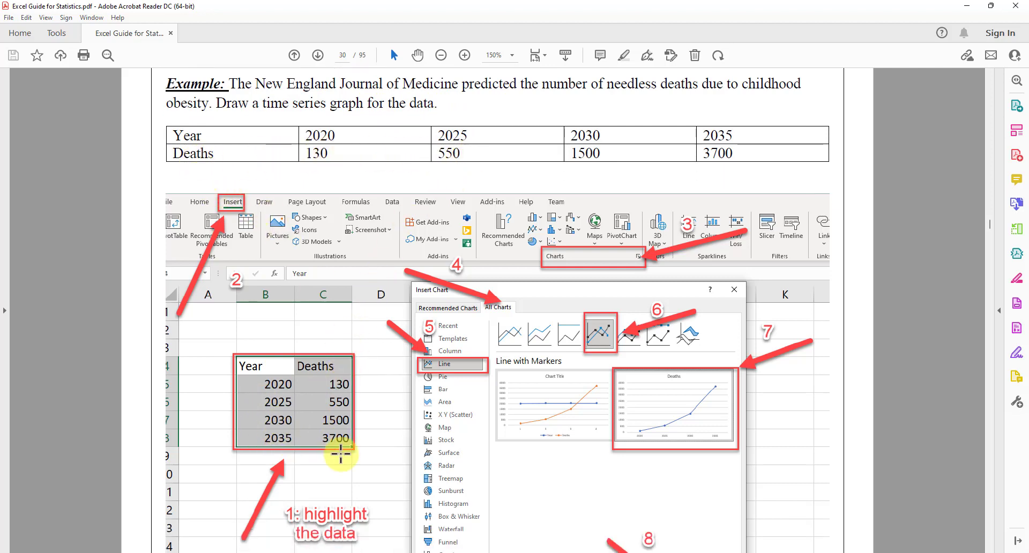
{"action": "scroll", "coordinate": [333, 426], "scroll_direction": "down", "scroll_amount": 1}
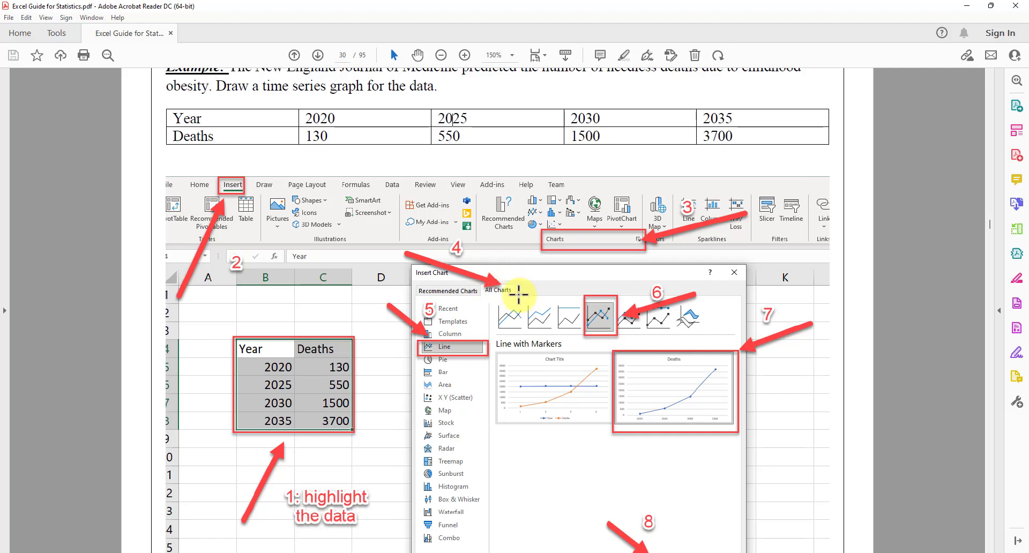
{"action": "scroll", "coordinate": [518, 294], "scroll_direction": "down", "scroll_amount": 1}
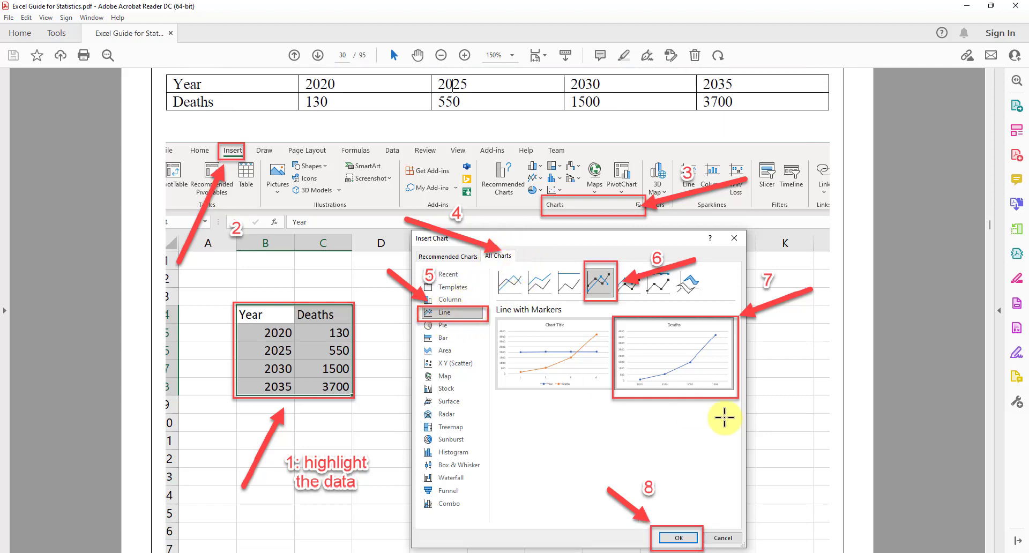
{"action": "scroll", "coordinate": [680, 351], "scroll_direction": "down", "scroll_amount": 2}
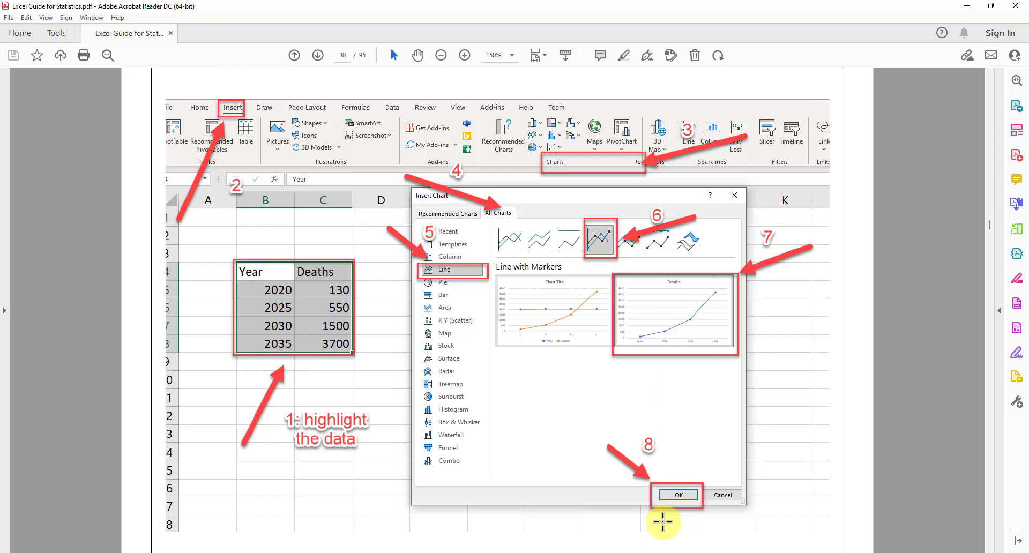
{"action": "scroll", "coordinate": [680, 495], "scroll_direction": "down", "scroll_amount": 4}
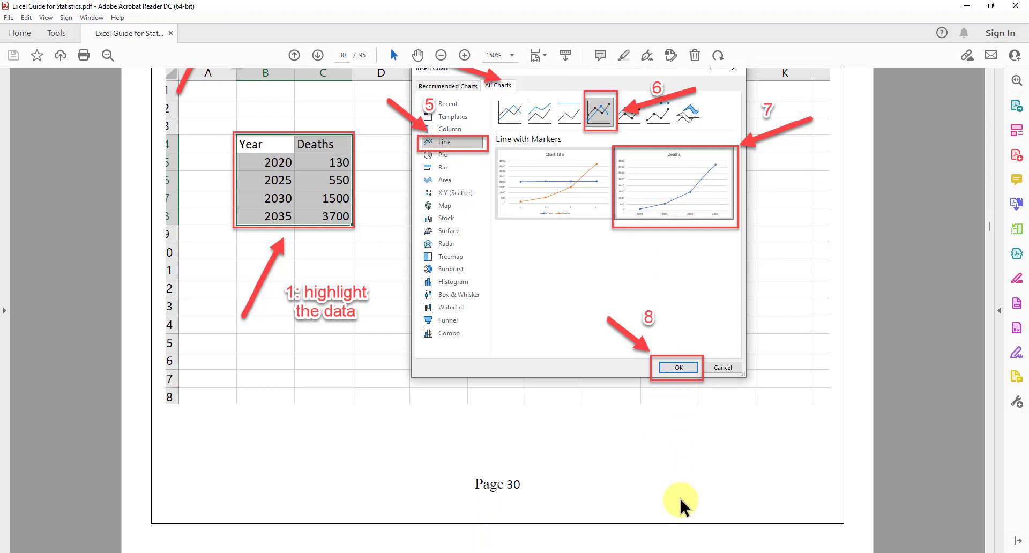
View the labelled Deaths chart on page 31, return to page 30, and bring up Excel's Book2
{"action": "scroll", "coordinate": [679, 501], "scroll_direction": "down", "scroll_amount": 8}
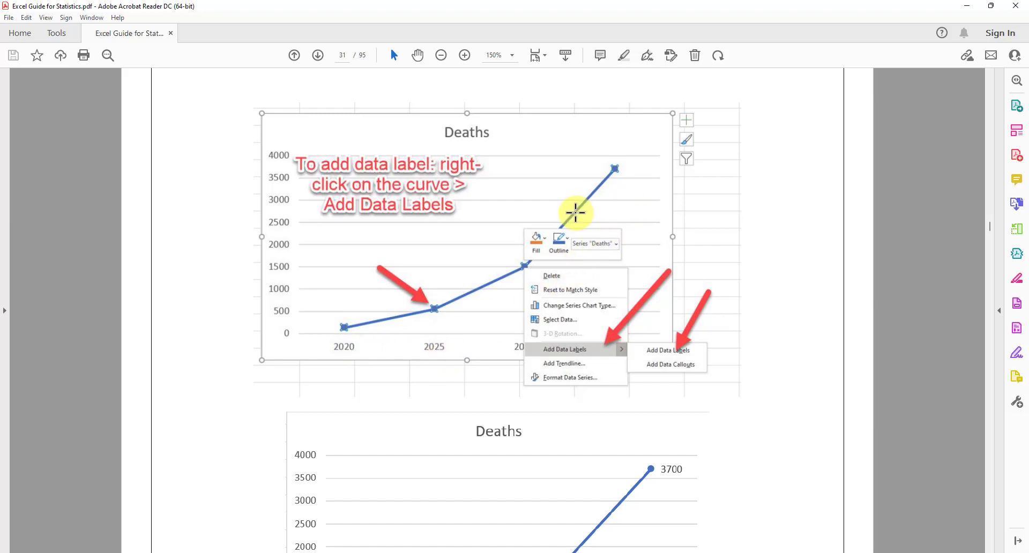
{"action": "scroll", "coordinate": [575, 357], "scroll_direction": "down", "scroll_amount": 3}
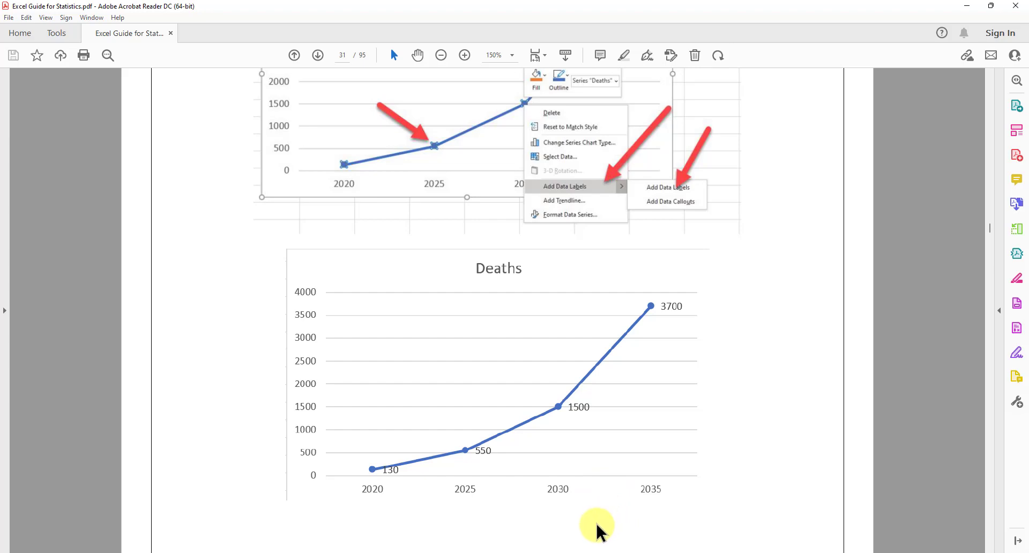
{"action": "scroll", "coordinate": [570, 477], "scroll_direction": "up", "scroll_amount": 10}
{"action": "scroll", "coordinate": [568, 485], "scroll_direction": "up", "scroll_amount": 1}
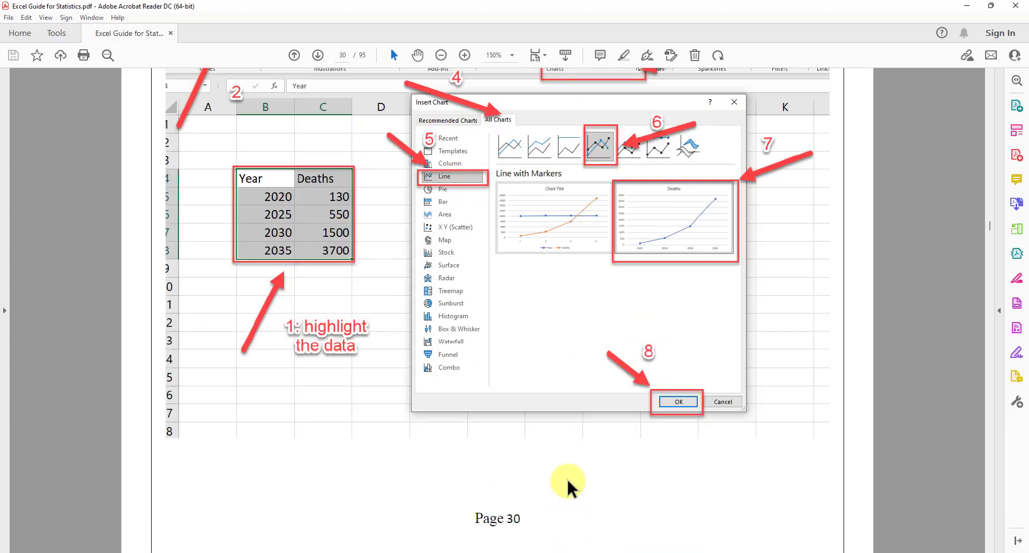
{"action": "left_click", "coordinate": [587, 552]}
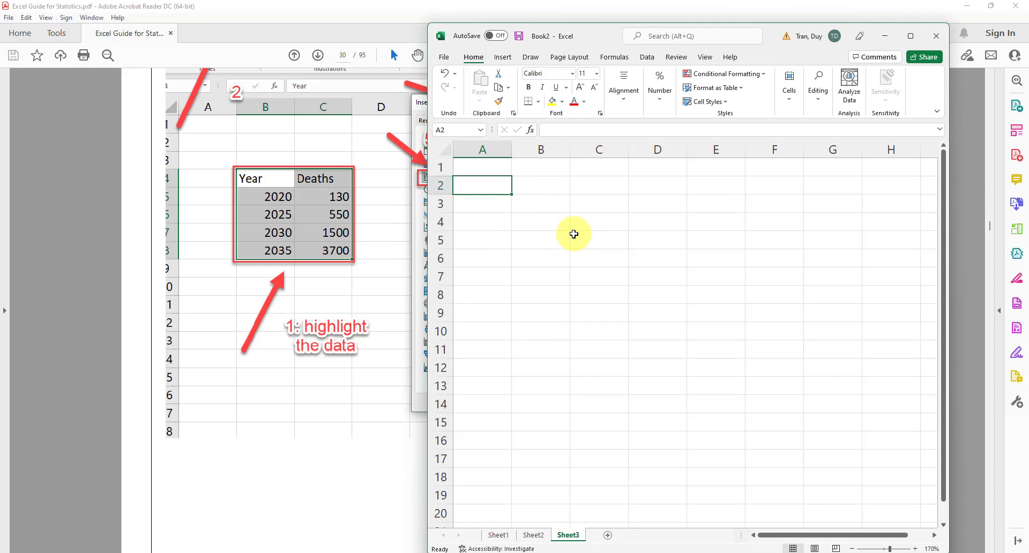
Enter Year and Deaths headers, with years 2020, 2025, 2030 and 2035 down column A
{"action": "type", "text": "Year"}
{"action": "key", "text": "Tab"}
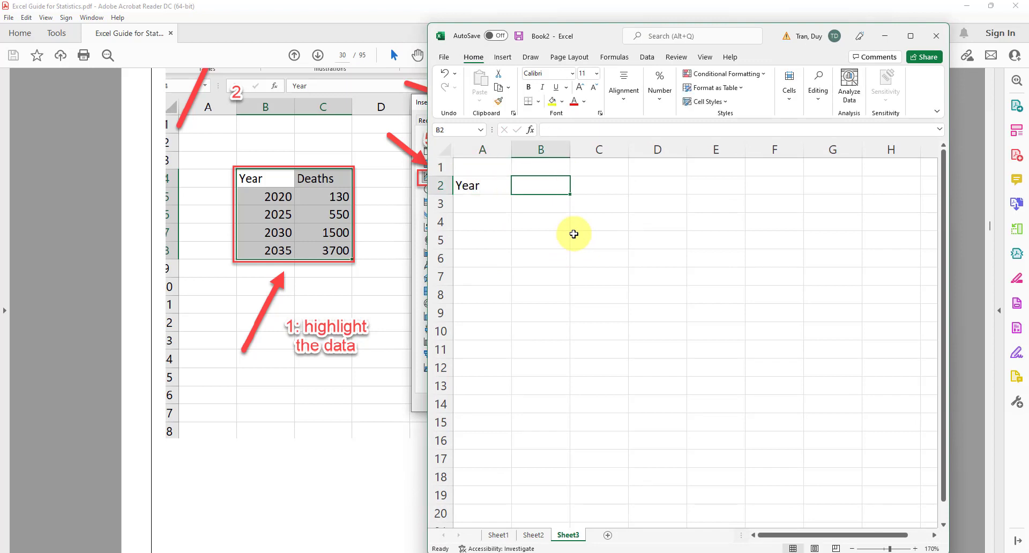
{"action": "type", "text": "Deaths"}
{"action": "key", "text": "Return"}
{"action": "type", "text": "22"}
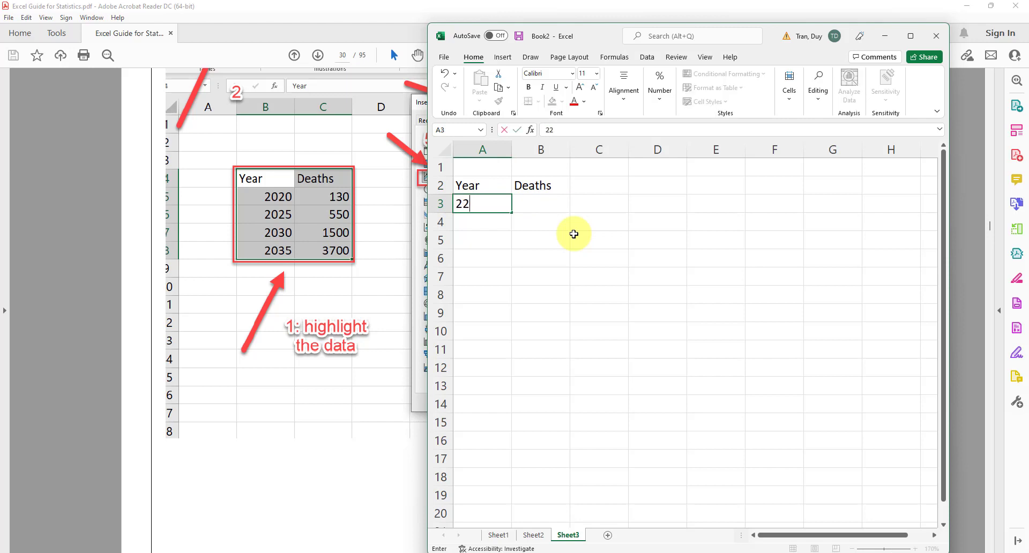
{"action": "type", "text": "20"}
{"action": "key", "text": "Return"}
{"action": "type", "text": "2025"}
{"action": "key", "text": "Return"}
{"action": "type", "text": "203"}
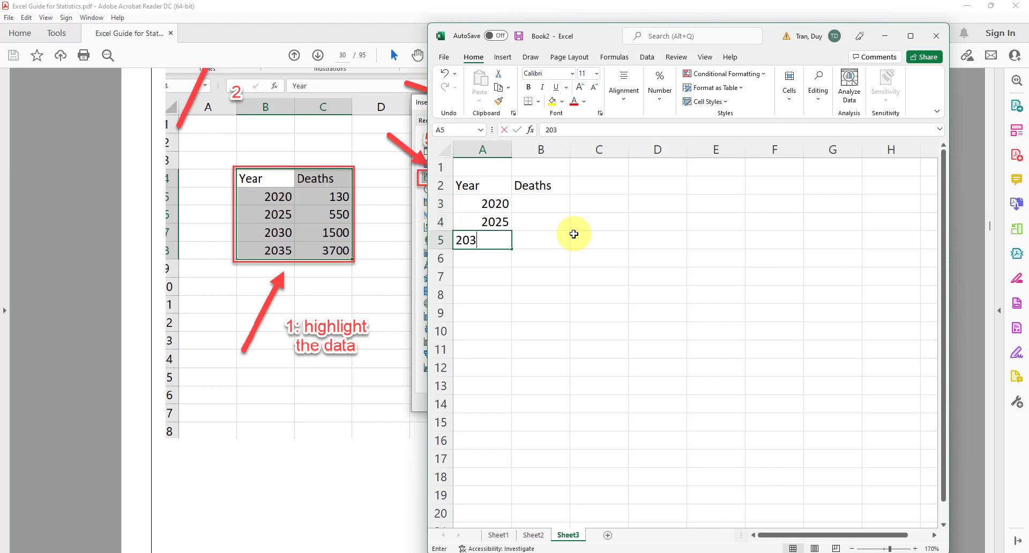
{"action": "type", "text": "0"}
{"action": "key", "text": "Return"}
{"action": "type", "text": "20"}
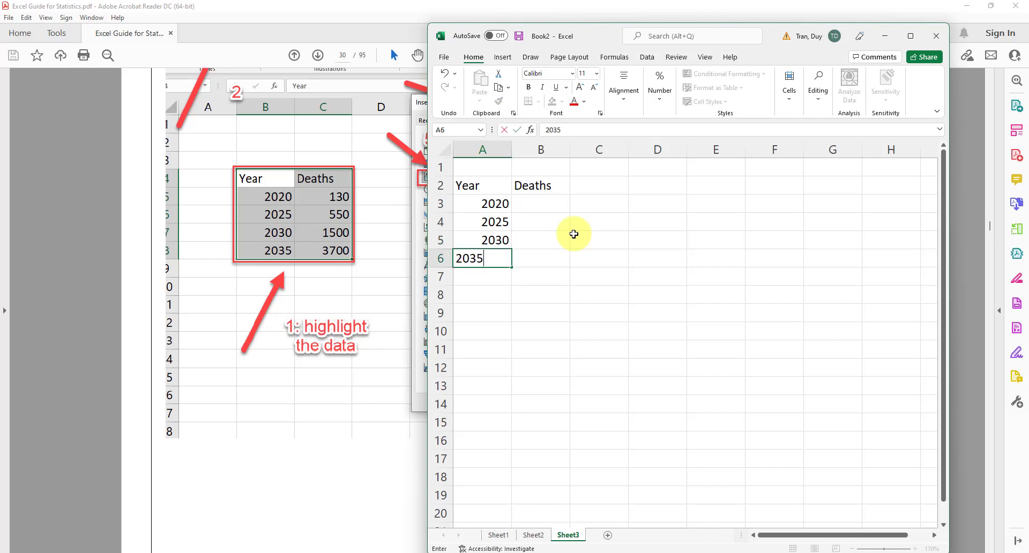
{"action": "type", "text": "35"}
Fill the Deaths column with 130, 550, 1500 and 3700 beside the years
{"action": "left_click", "coordinate": [569, 233]}
{"action": "key", "text": "Up"}
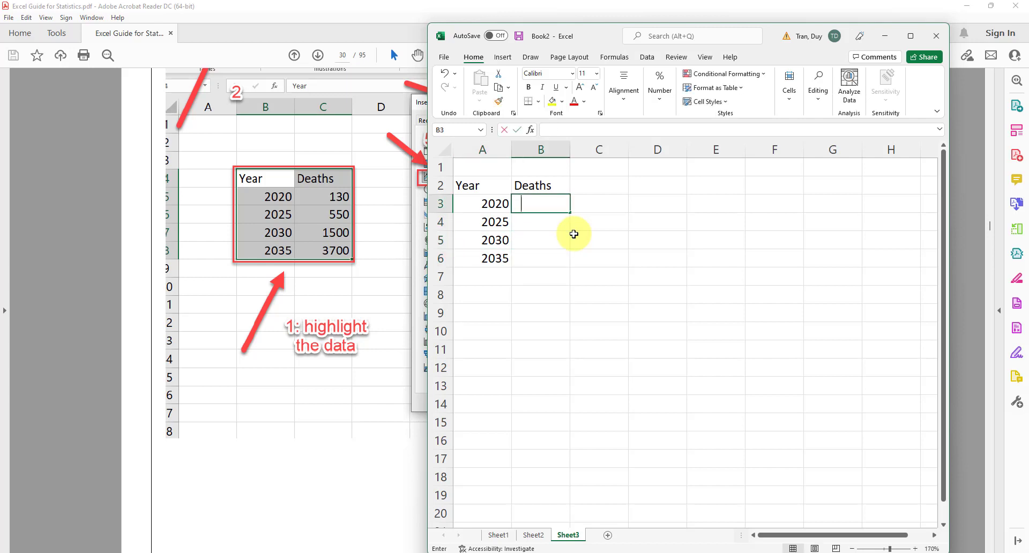
{"action": "type", "text": "130"}
{"action": "key", "text": "Return"}
{"action": "type", "text": "55"}
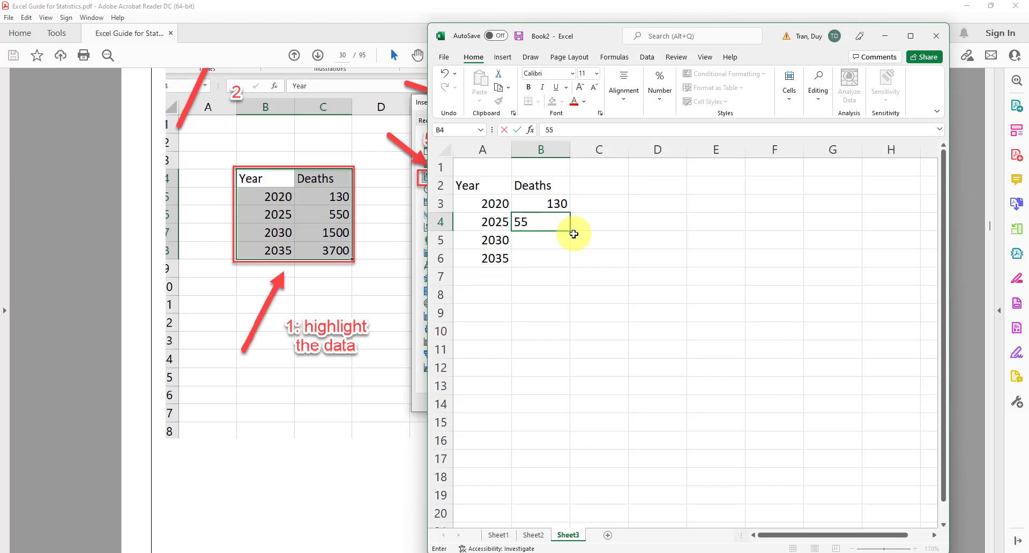
{"action": "type", "text": "0"}
{"action": "key", "text": "Return"}
{"action": "type", "text": "1500"}
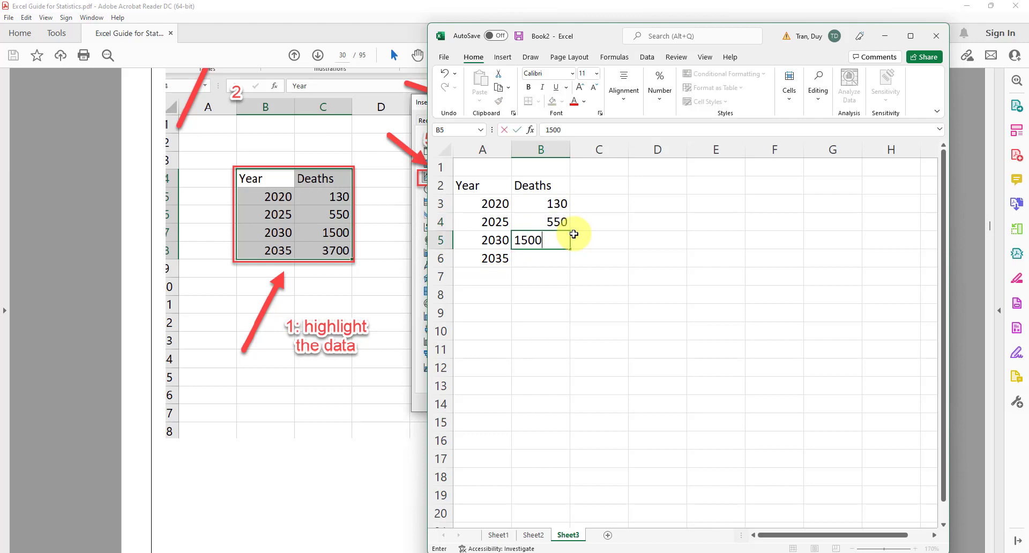
{"action": "key", "text": "Return"}
{"action": "type", "text": "3700"}
{"action": "key", "text": "Return"}
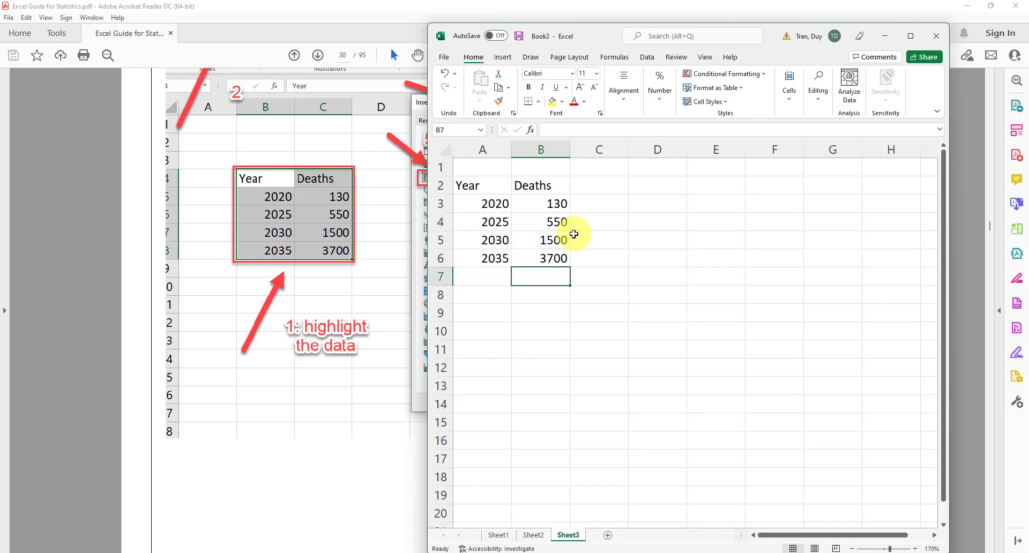
Chart A2:B6 as a Line chart titled Deaths via the All Charts dialog
{"action": "left_click_drag", "start_coordinate": [471, 187], "coordinate": [549, 256]}
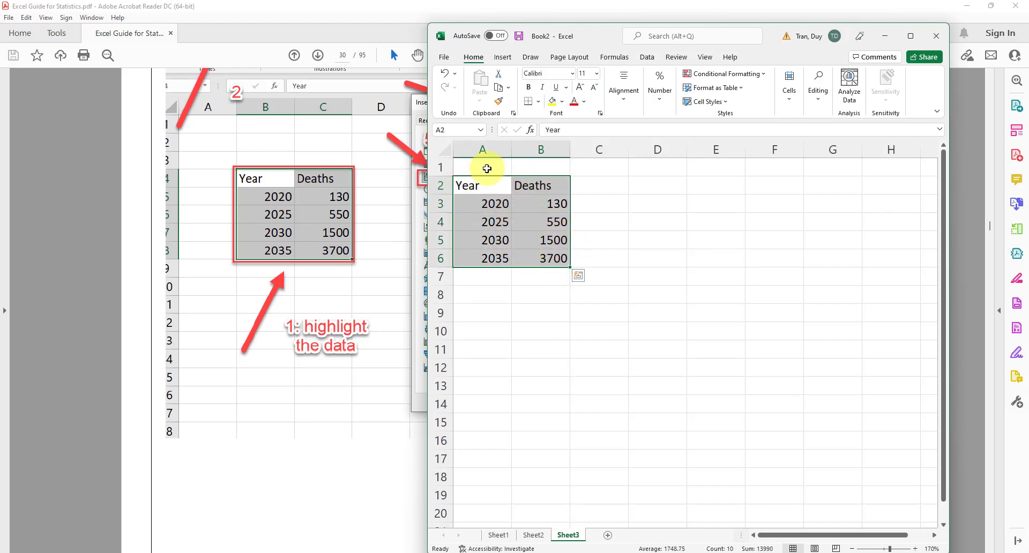
{"action": "left_click", "coordinate": [503, 56]}
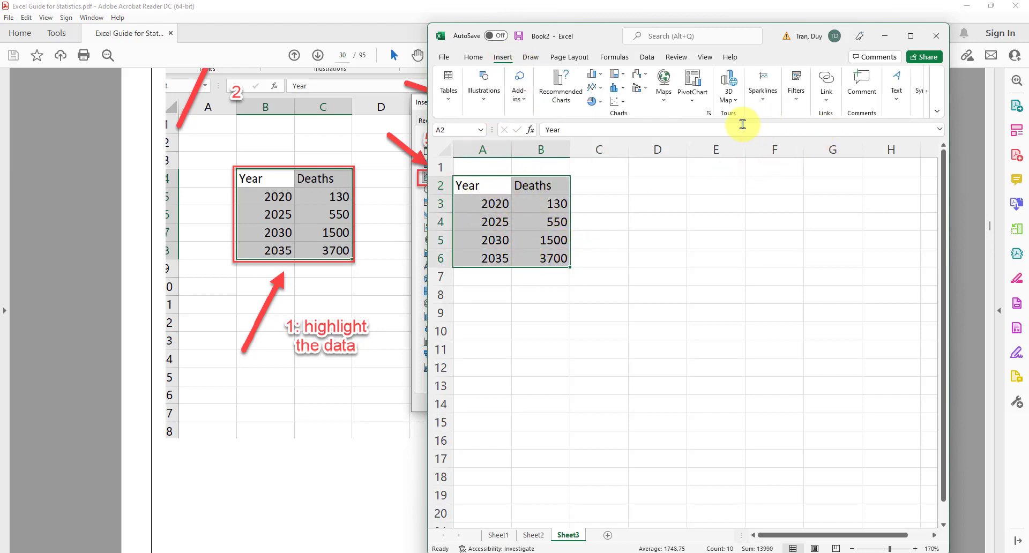
{"action": "left_click", "coordinate": [709, 115]}
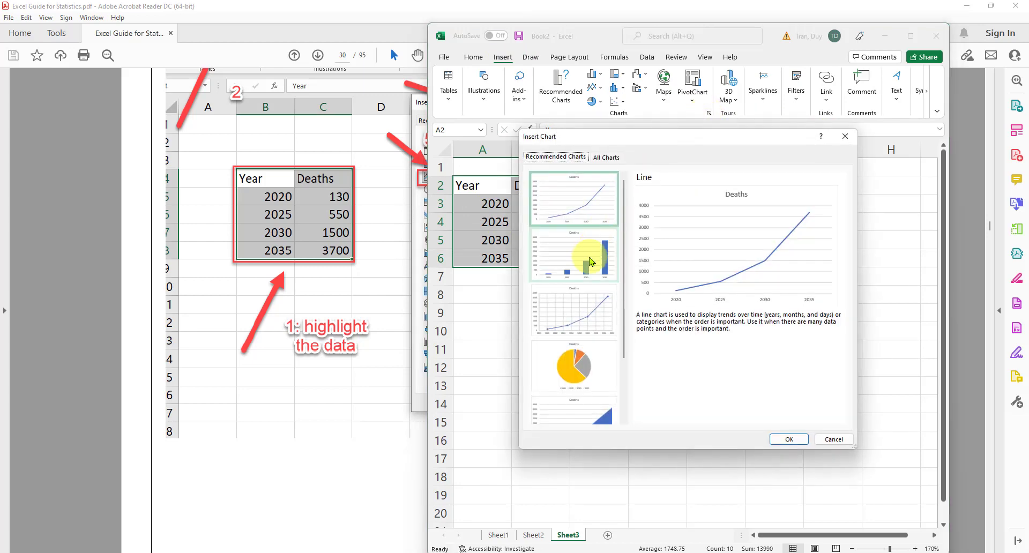
{"action": "left_click", "coordinate": [610, 157]}
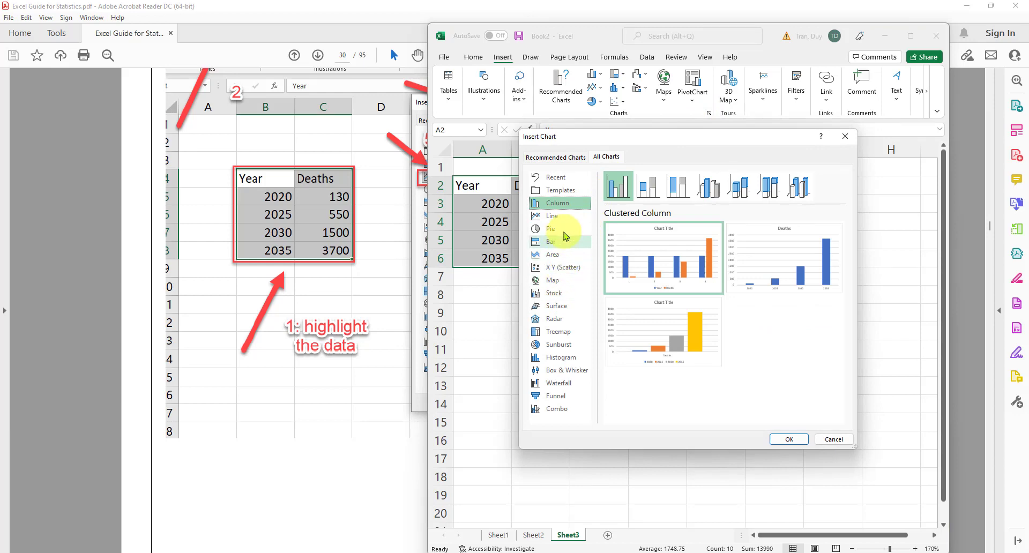
{"action": "left_click", "coordinate": [564, 215]}
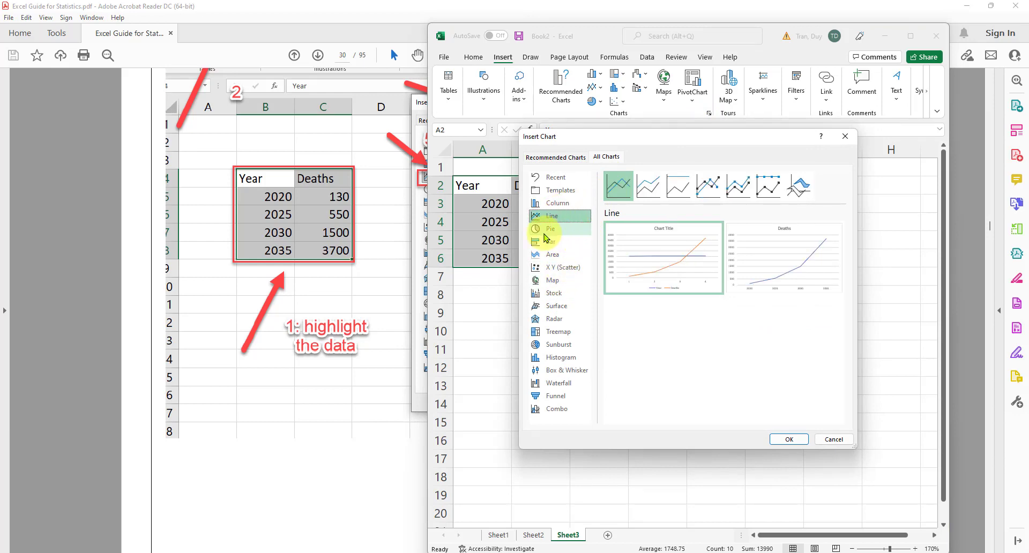
{"action": "mouse_move", "coordinate": [800, 282]}
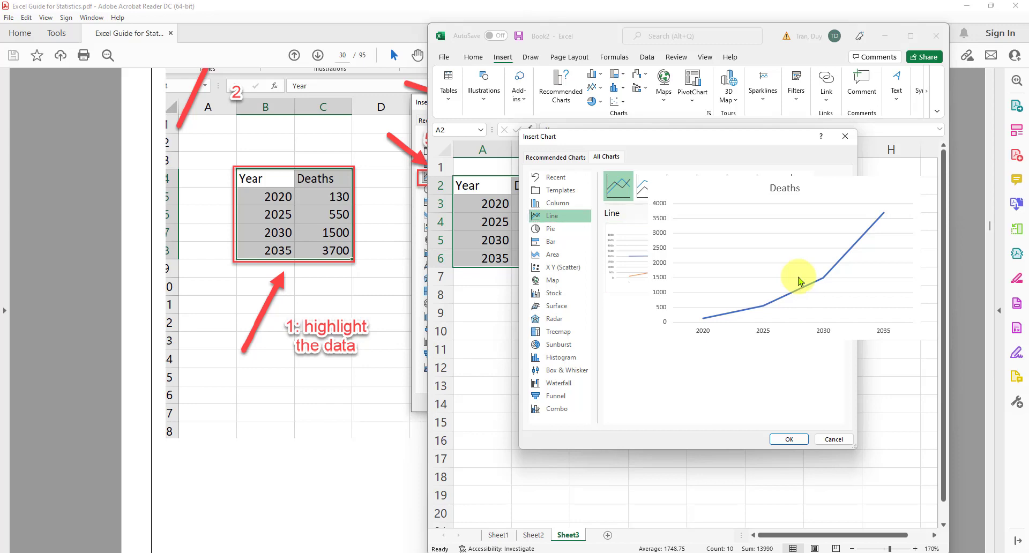
{"action": "left_click", "coordinate": [789, 438]}
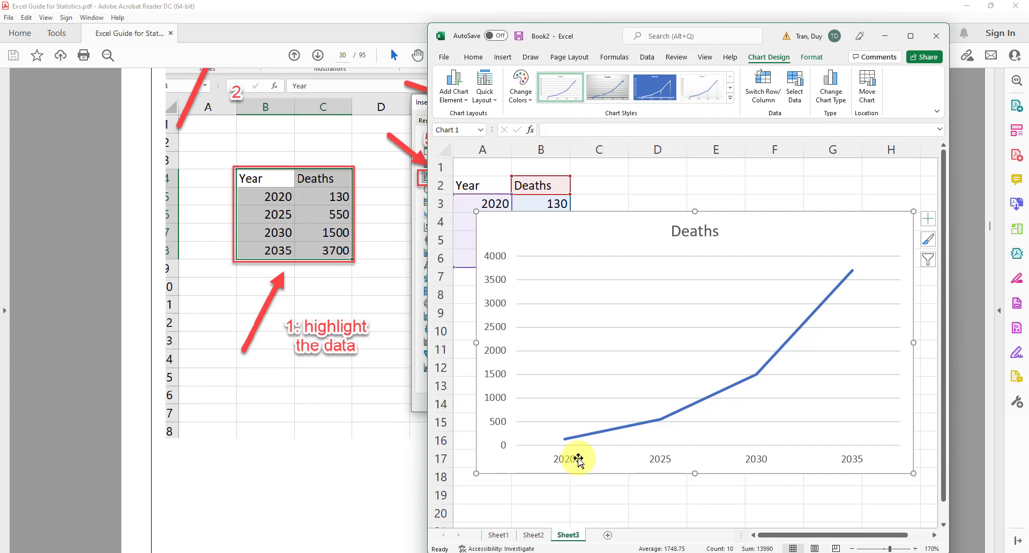
Add data labels (130, 550, 1500, 3700) to the Deaths line series
{"action": "left_click", "coordinate": [755, 375]}
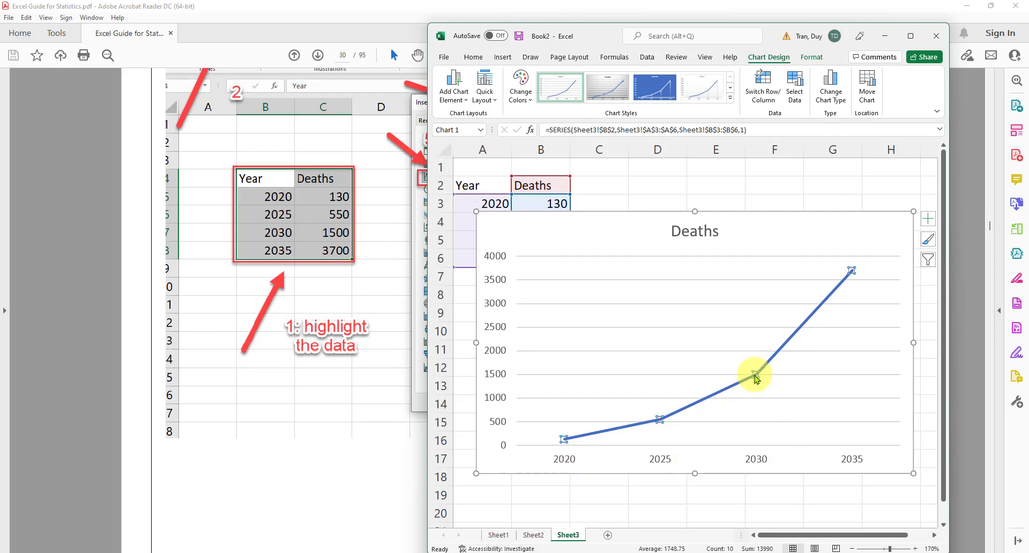
{"action": "right_click", "coordinate": [756, 377]}
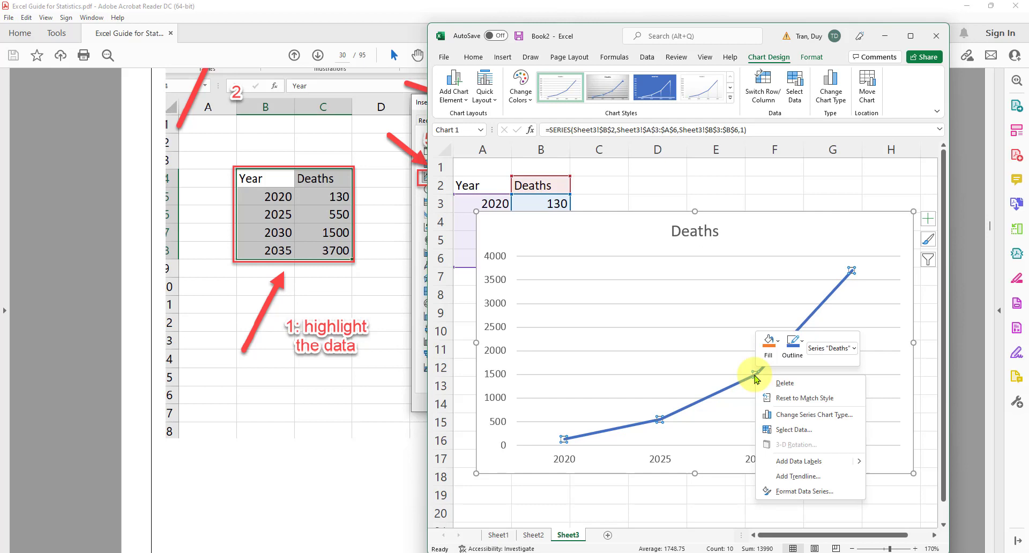
{"action": "left_click", "coordinate": [784, 464]}
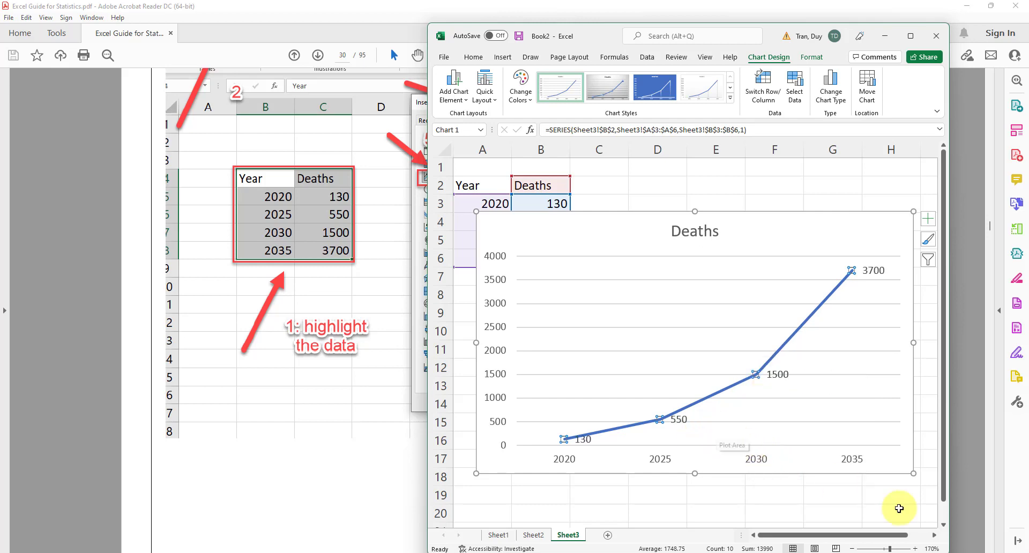
{"action": "left_click", "coordinate": [895, 465]}
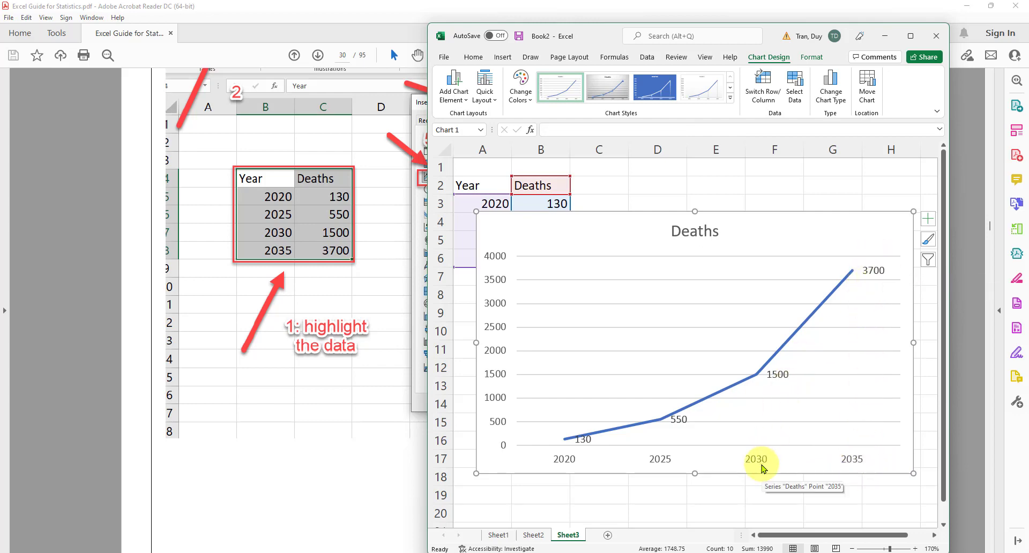
{"action": "left_click", "coordinate": [760, 379]}
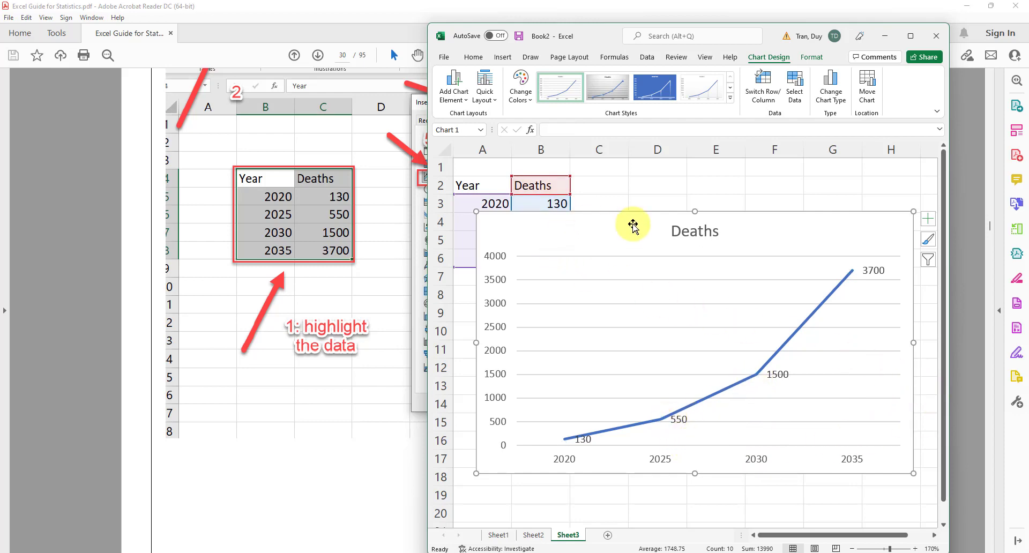
{"action": "left_click", "coordinate": [676, 231]}
Maximize Excel and apply Quick Layout 7 for axis titles, legend and drop lines
{"action": "double_click", "coordinate": [705, 230]}
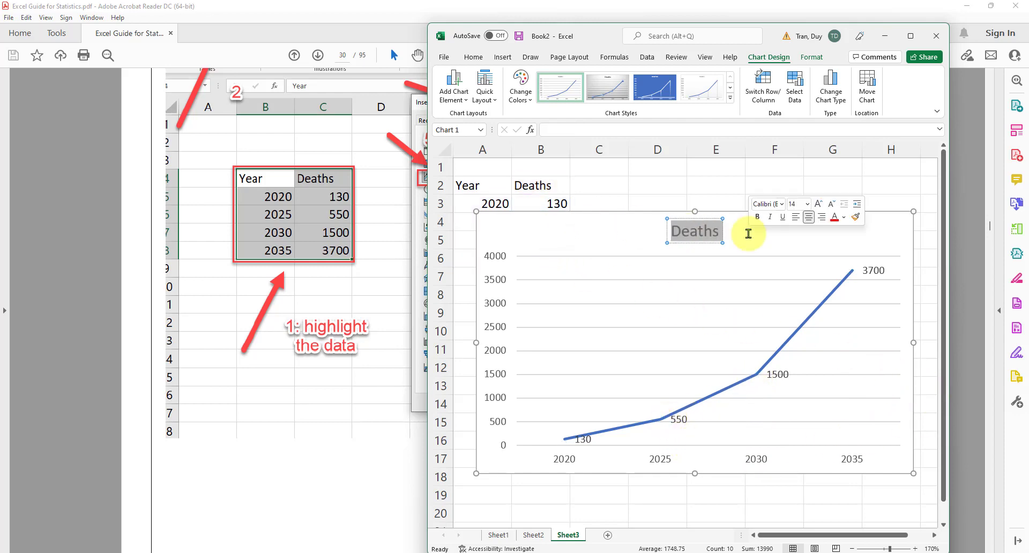
{"action": "left_click", "coordinate": [911, 36]}
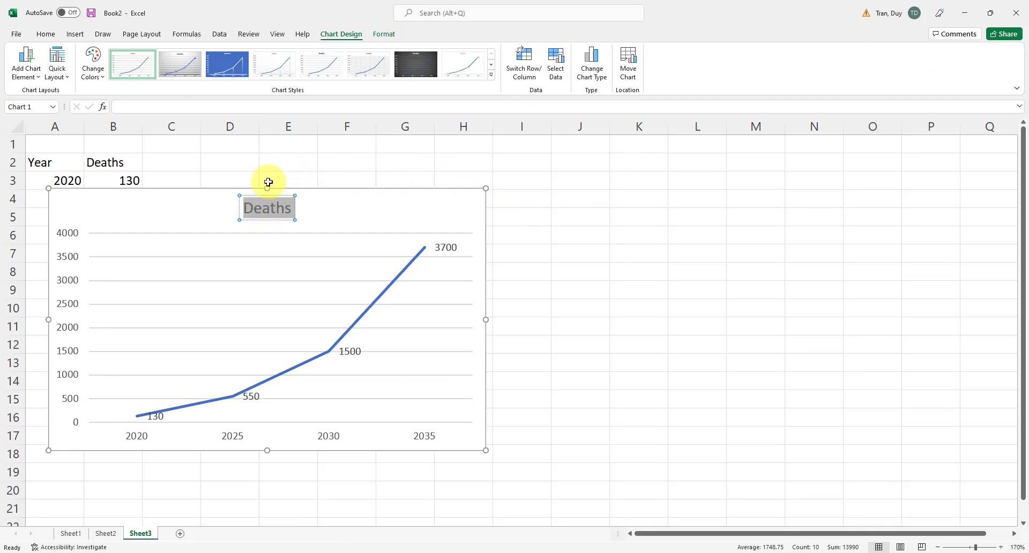
{"action": "left_click", "coordinate": [55, 72]}
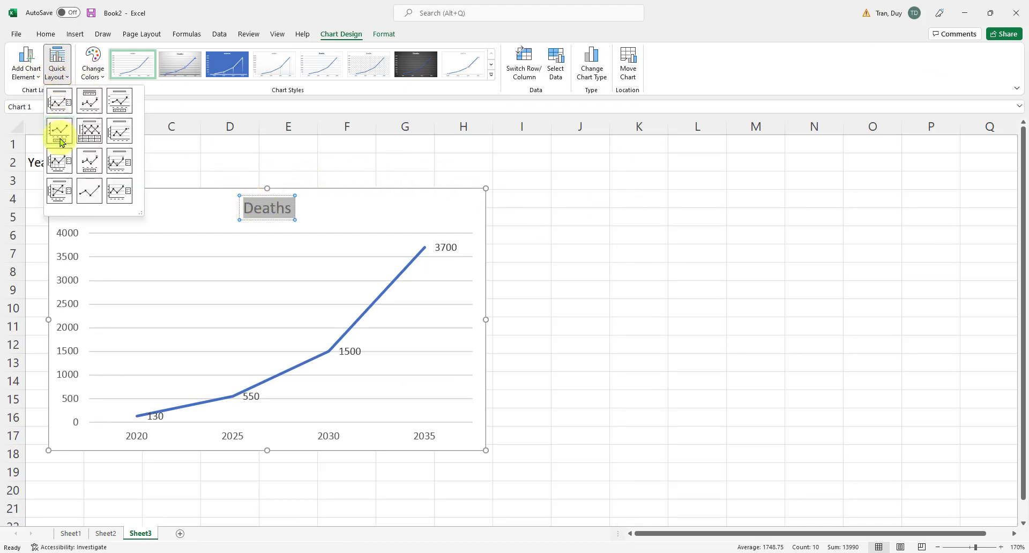
{"action": "left_click", "coordinate": [63, 160]}
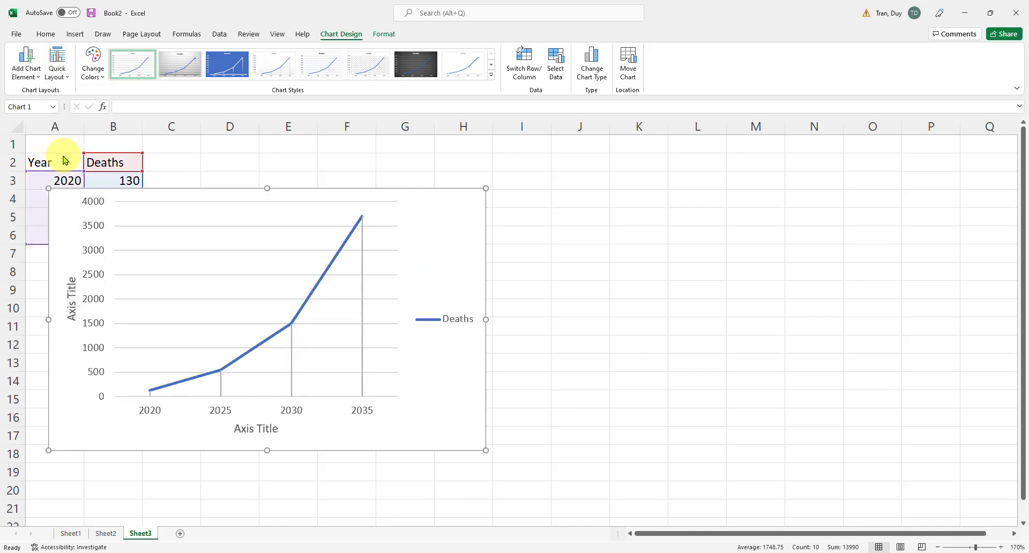
{"action": "left_click", "coordinate": [69, 306]}
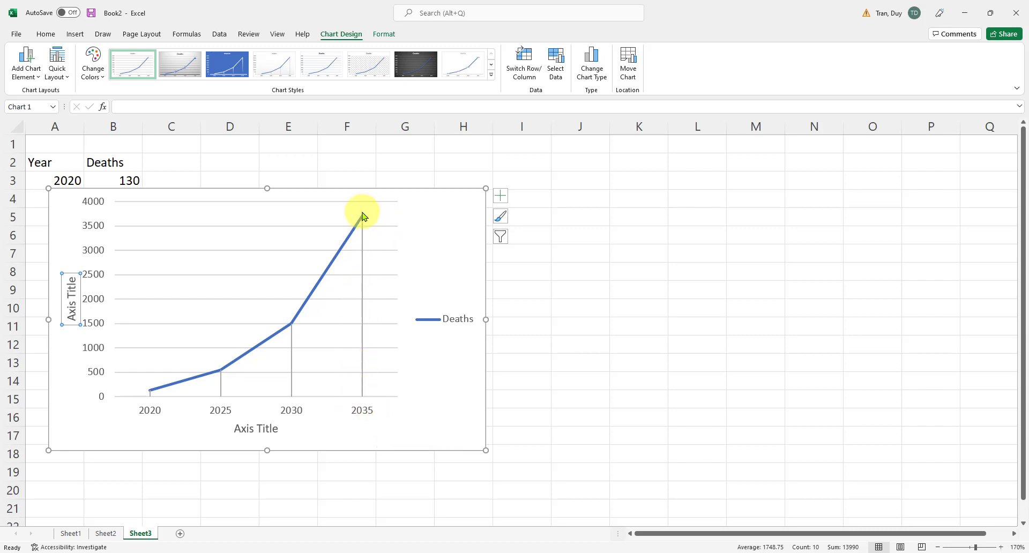
{"action": "left_click", "coordinate": [56, 73]}
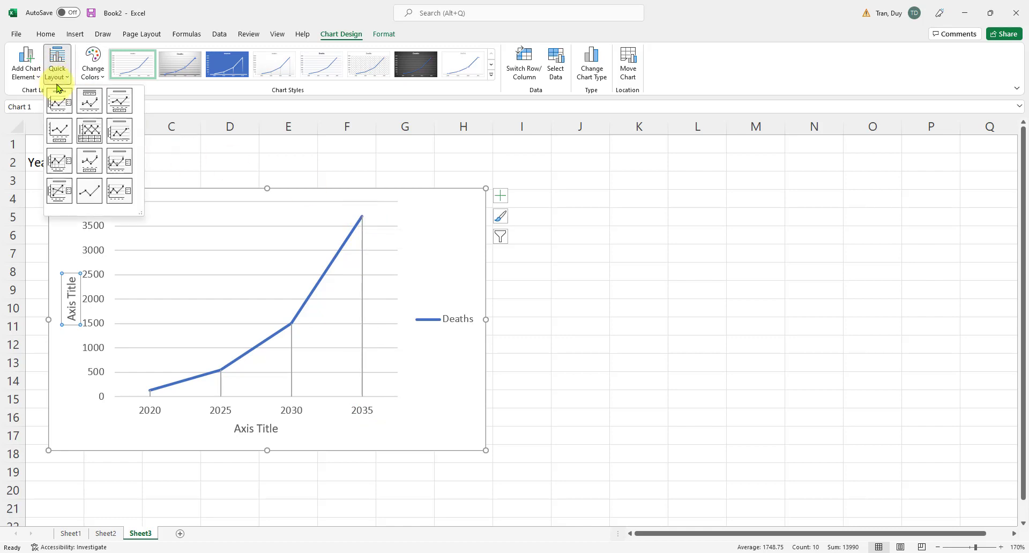